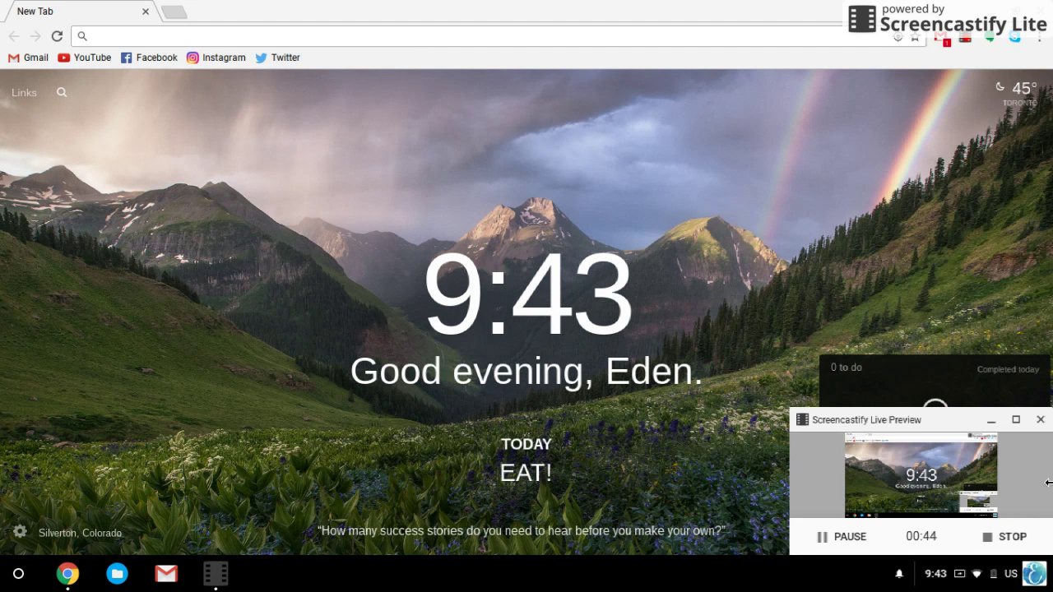
Step: Minimize the recording preview and browser windows, and open storage management in the device settings
{"action": "left_click", "coordinate": [991, 420]}
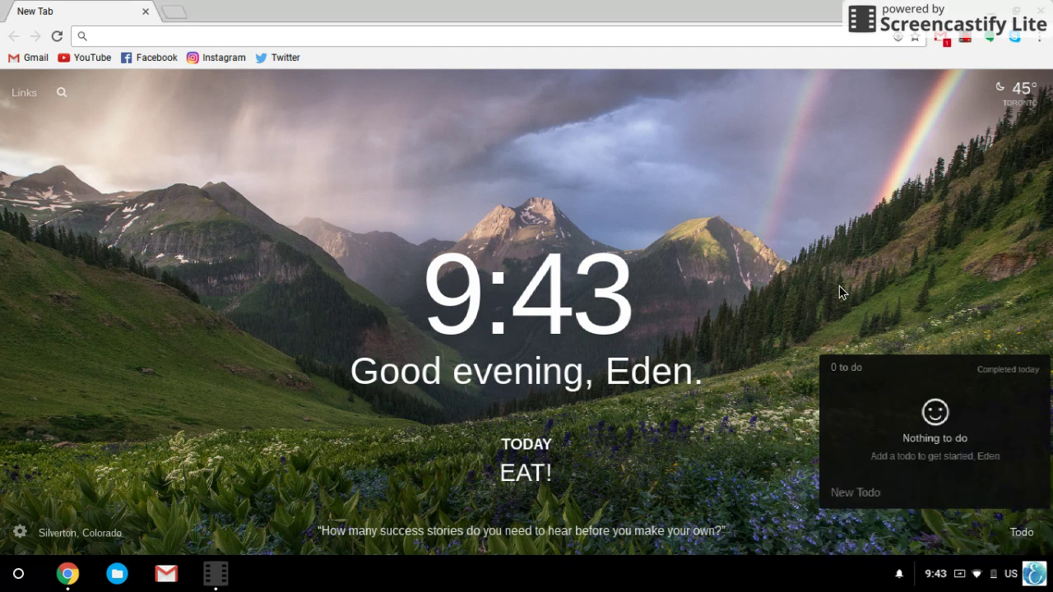
{"action": "left_click", "coordinate": [992, 10]}
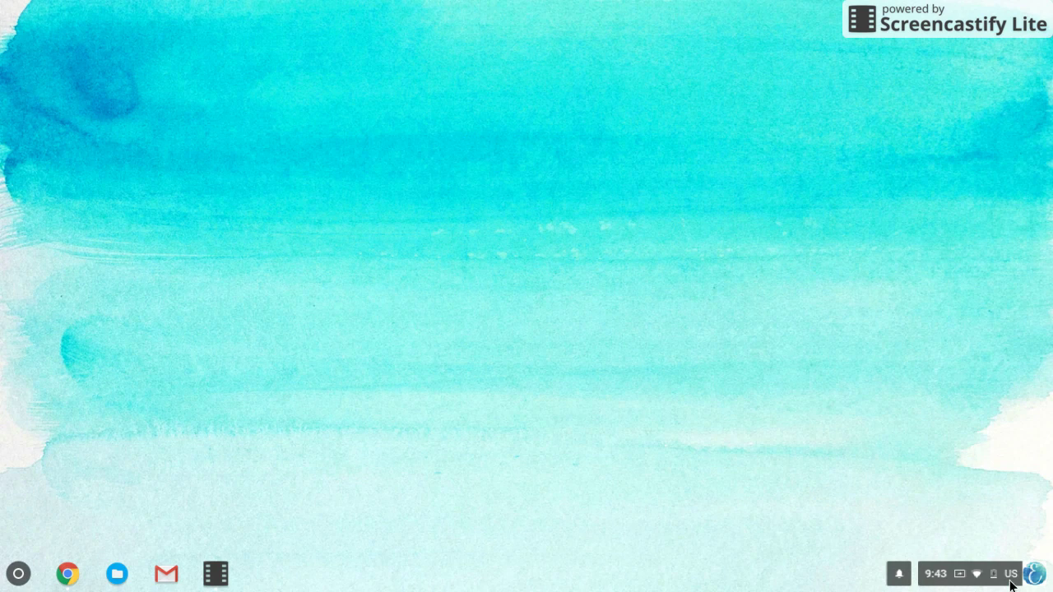
{"action": "left_click", "coordinate": [962, 581]}
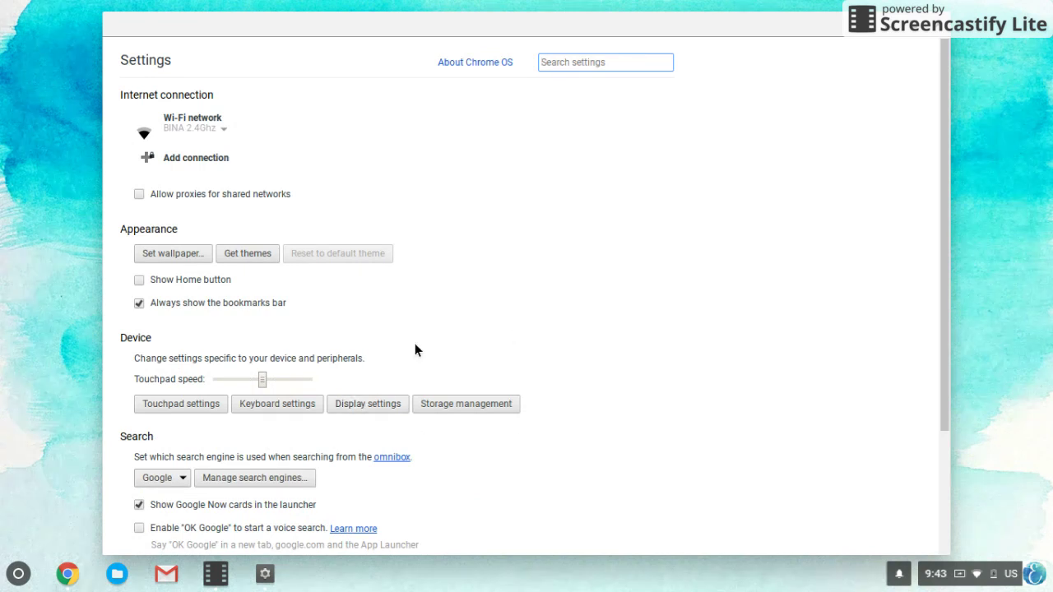
{"action": "left_click", "coordinate": [493, 403]}
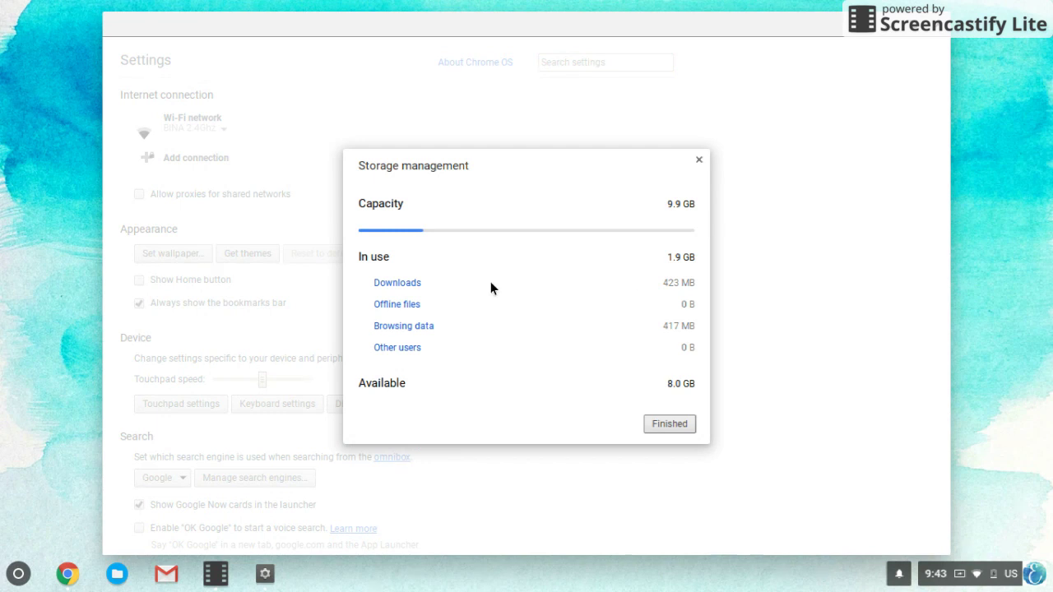
Step: Clear the browsing history from the beginning of time through the storage entry for browsing data
{"action": "left_click", "coordinate": [416, 325]}
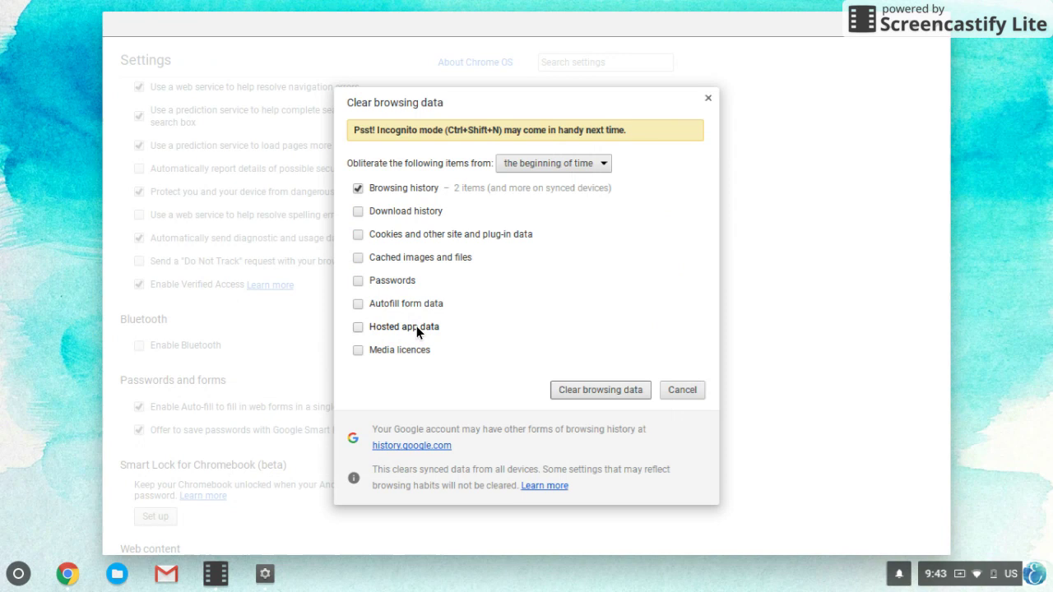
{"action": "left_click", "coordinate": [601, 392]}
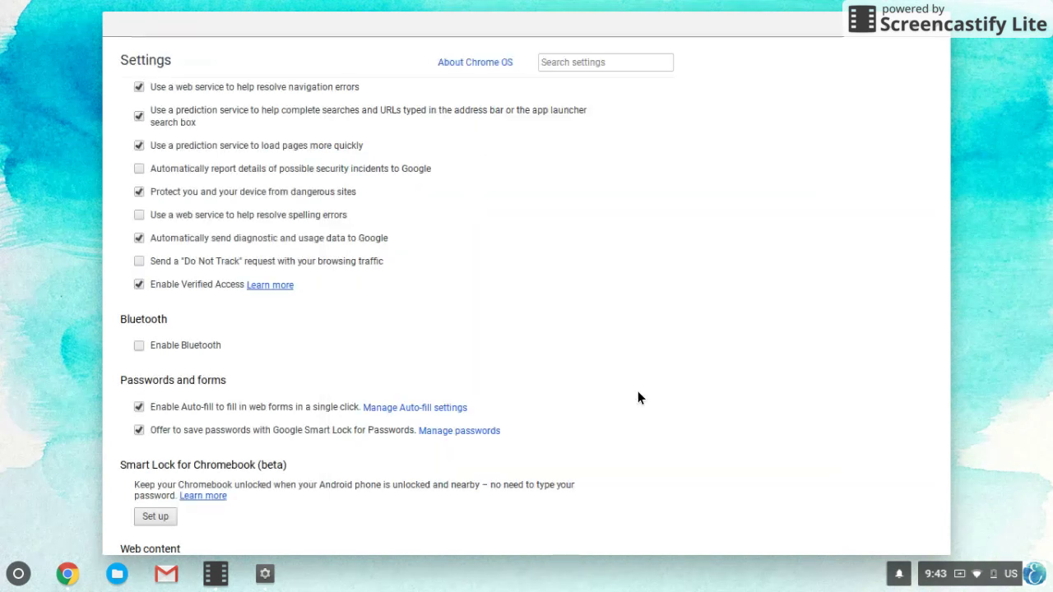
Step: Return to storage management and open the Pictures folder within the device's Downloads
{"action": "scroll", "coordinate": [638, 391], "scroll_direction": "up", "scroll_amount": 5}
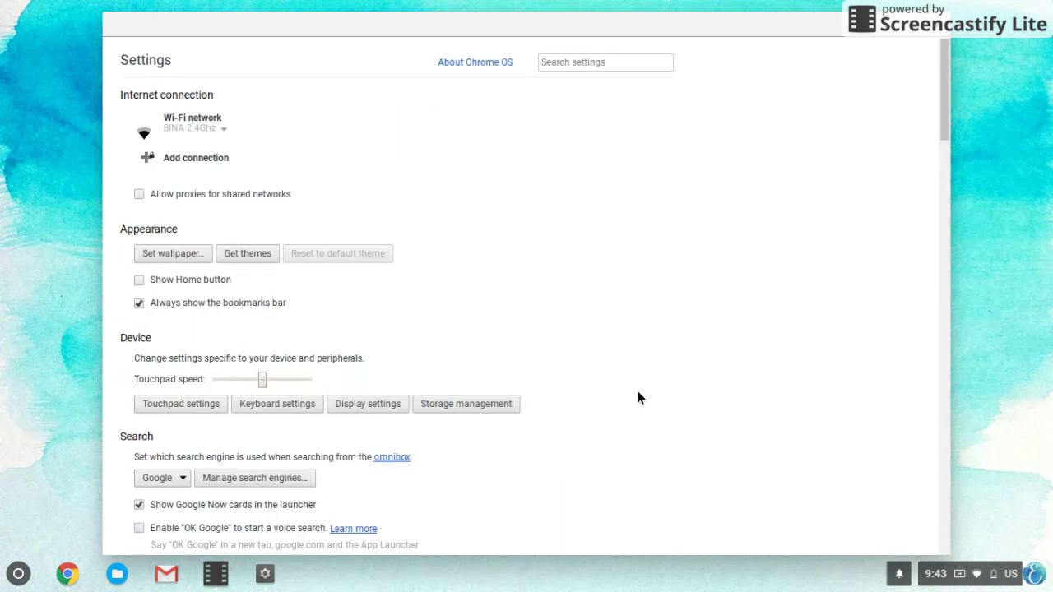
{"action": "left_click", "coordinate": [480, 400]}
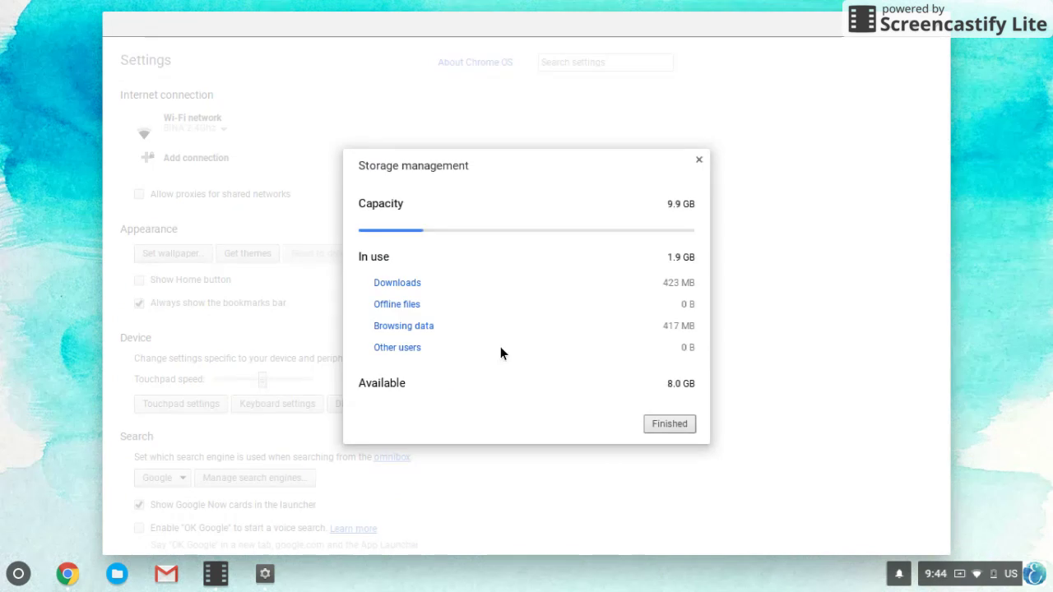
{"action": "left_click", "coordinate": [414, 285]}
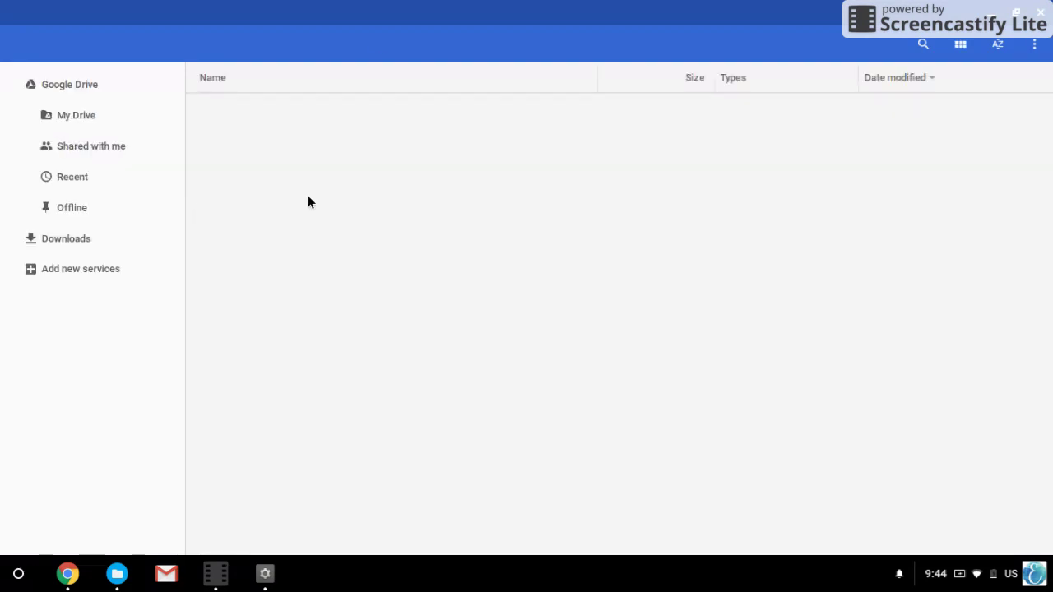
{"action": "left_click", "coordinate": [259, 110]}
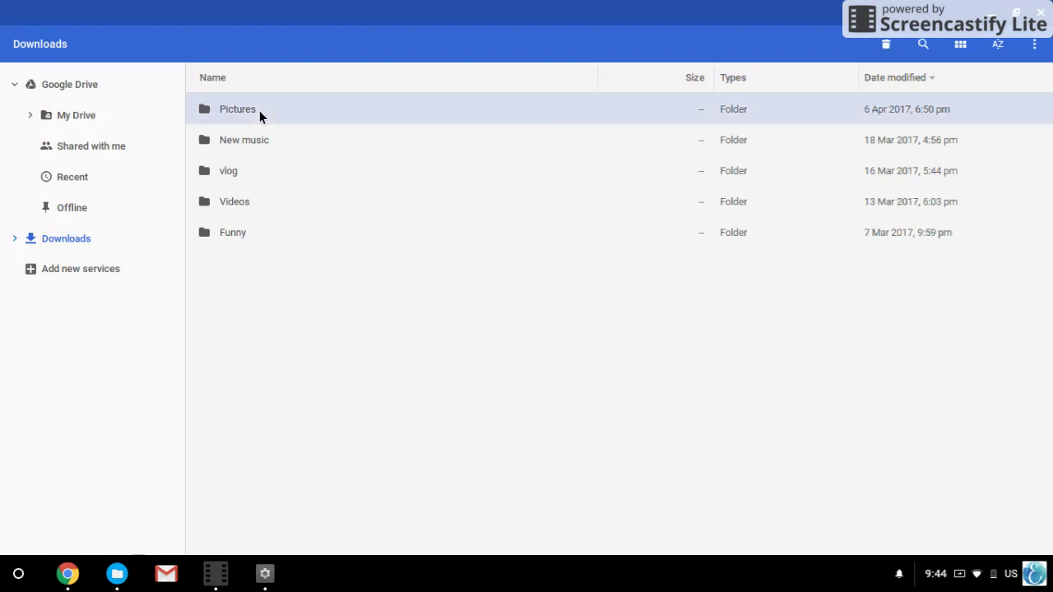
{"action": "double_click", "coordinate": [259, 110]}
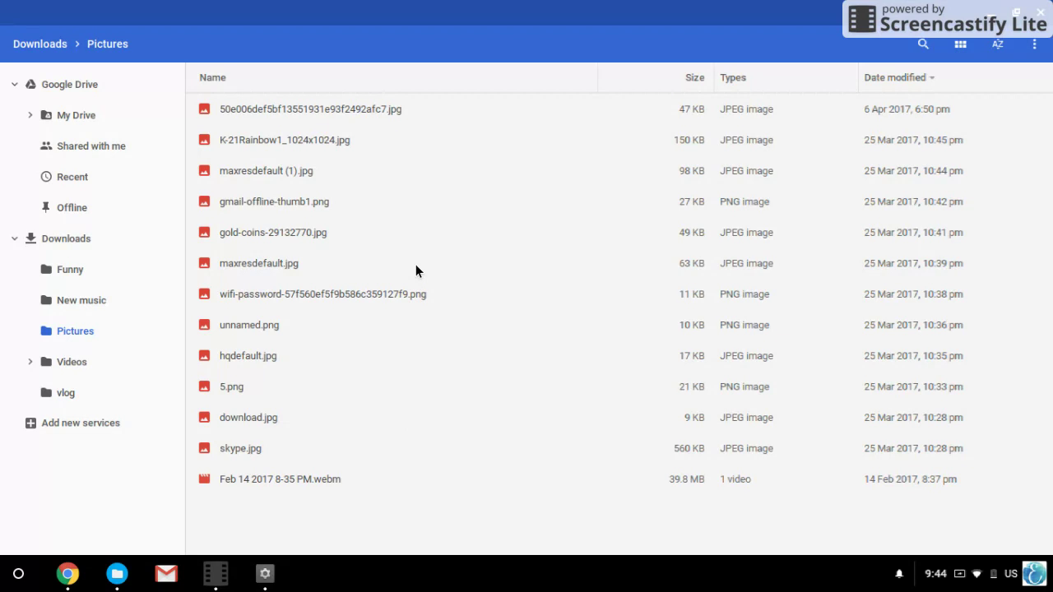
Step: Select all files in the Pictures folder and delete them
{"action": "left_click_drag", "start_coordinate": [389, 510], "coordinate": [431, 75]}
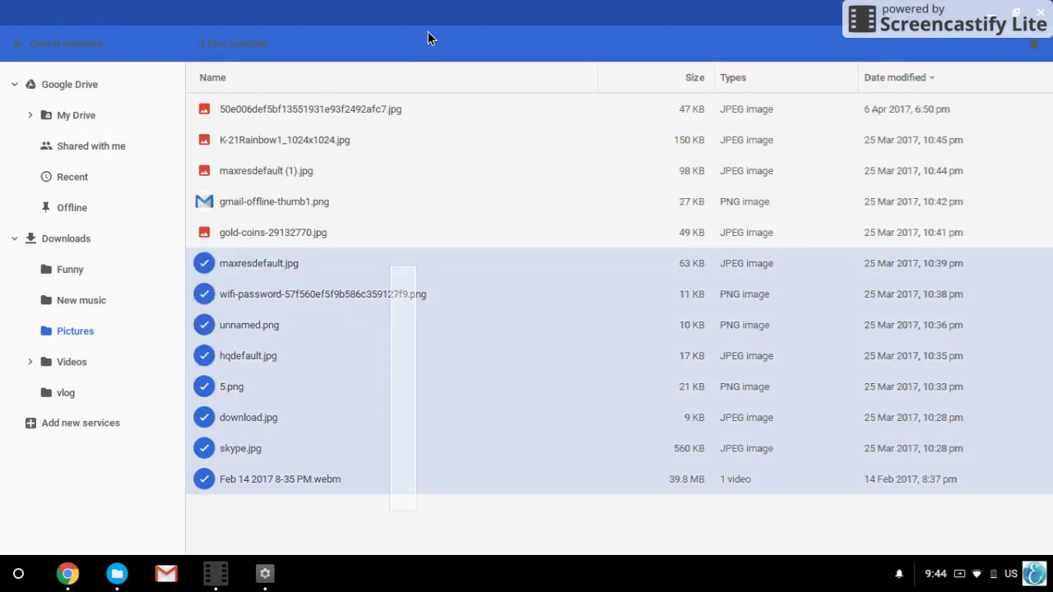
{"action": "left_click_drag", "start_coordinate": [428, 38], "coordinate": [428, 31]}
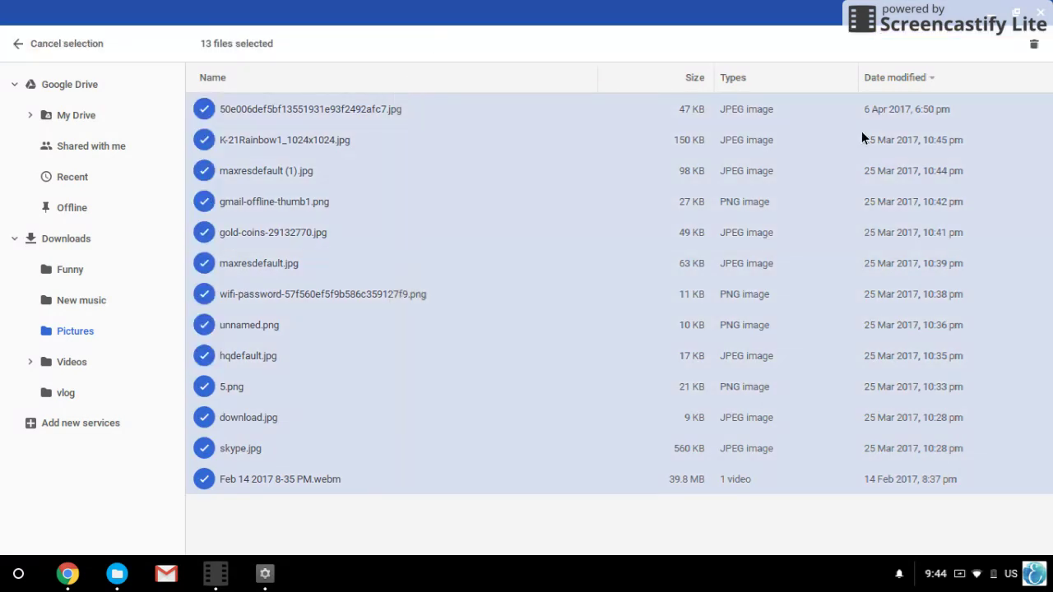
{"action": "left_click", "coordinate": [1035, 47]}
{"action": "left_click", "coordinate": [591, 313]}
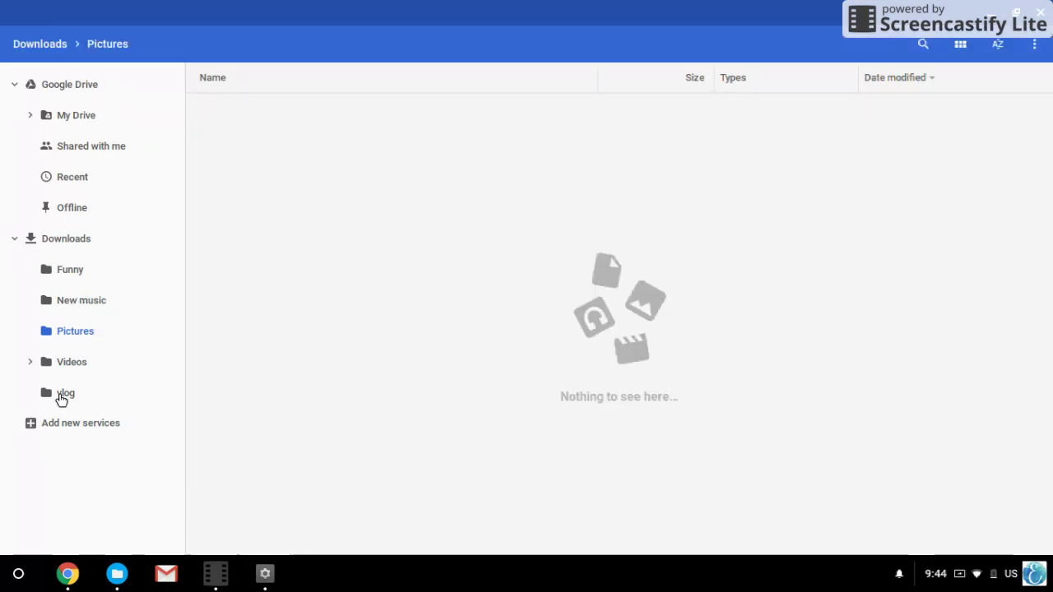
Step: Delete the APK folder from the Videos folder in Downloads
{"action": "left_click", "coordinate": [71, 363]}
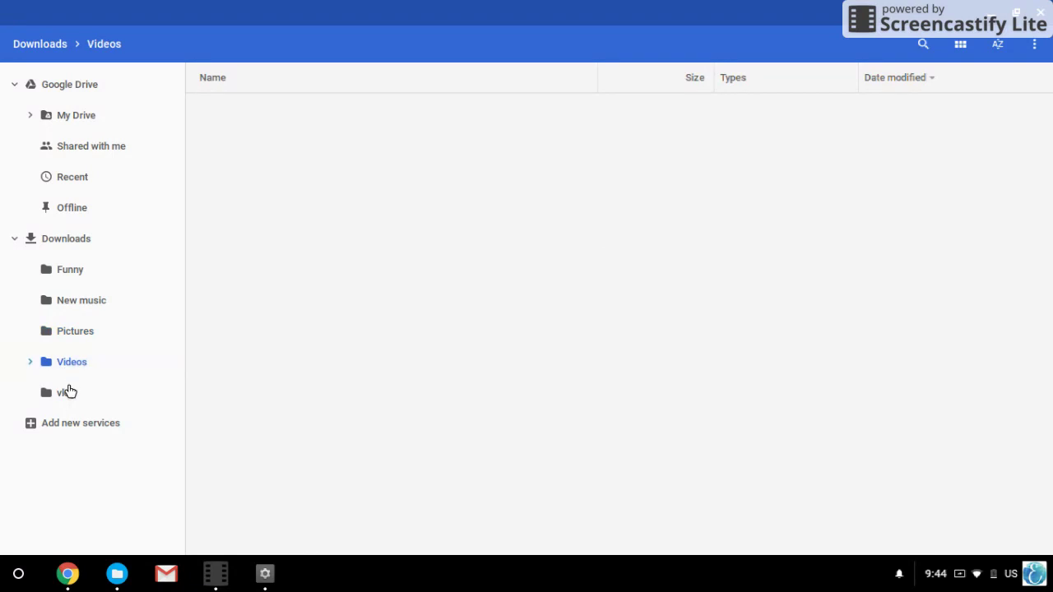
{"action": "right_click", "coordinate": [263, 140]}
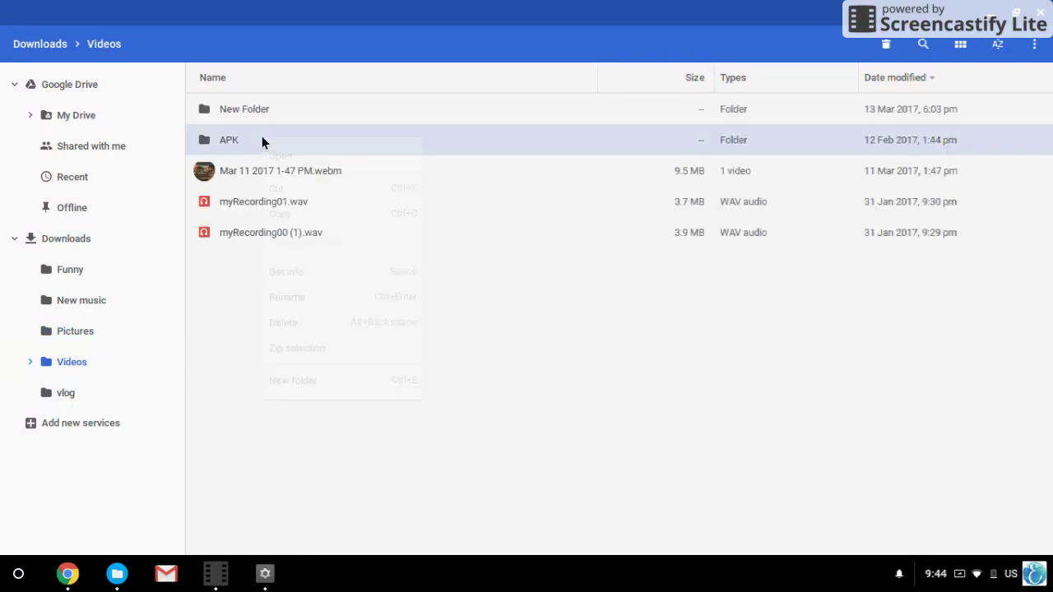
{"action": "left_click", "coordinate": [302, 291]}
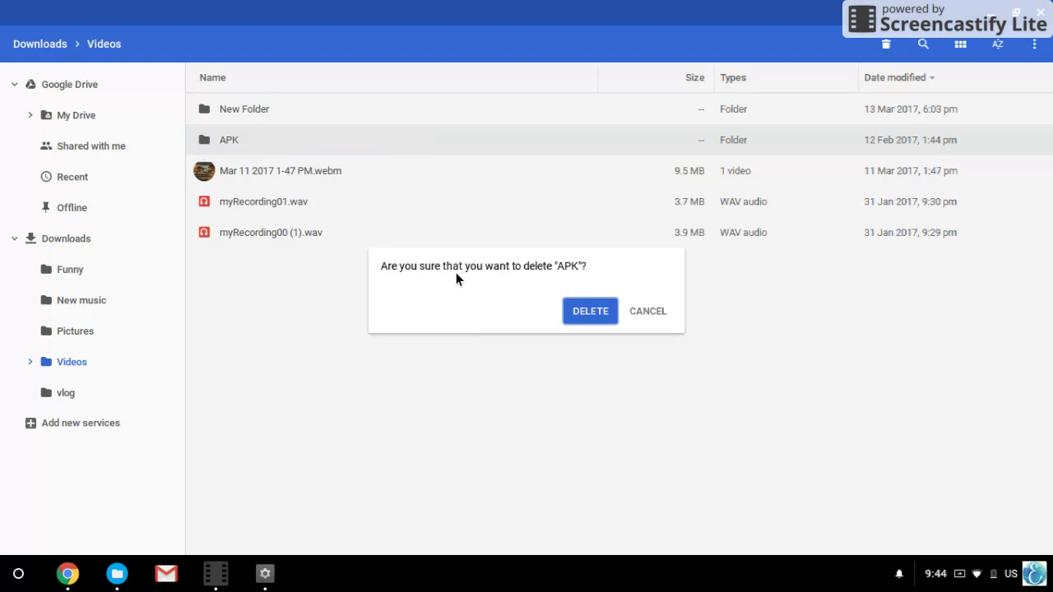
{"action": "left_click", "coordinate": [571, 303]}
{"action": "left_click", "coordinate": [309, 137]}
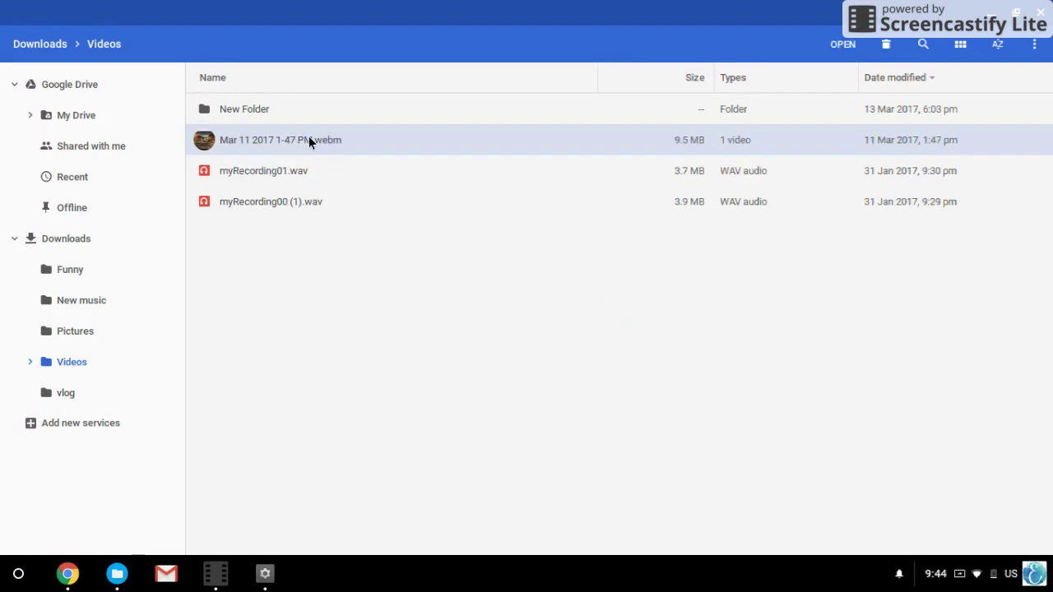
{"action": "right_click", "coordinate": [308, 141]}
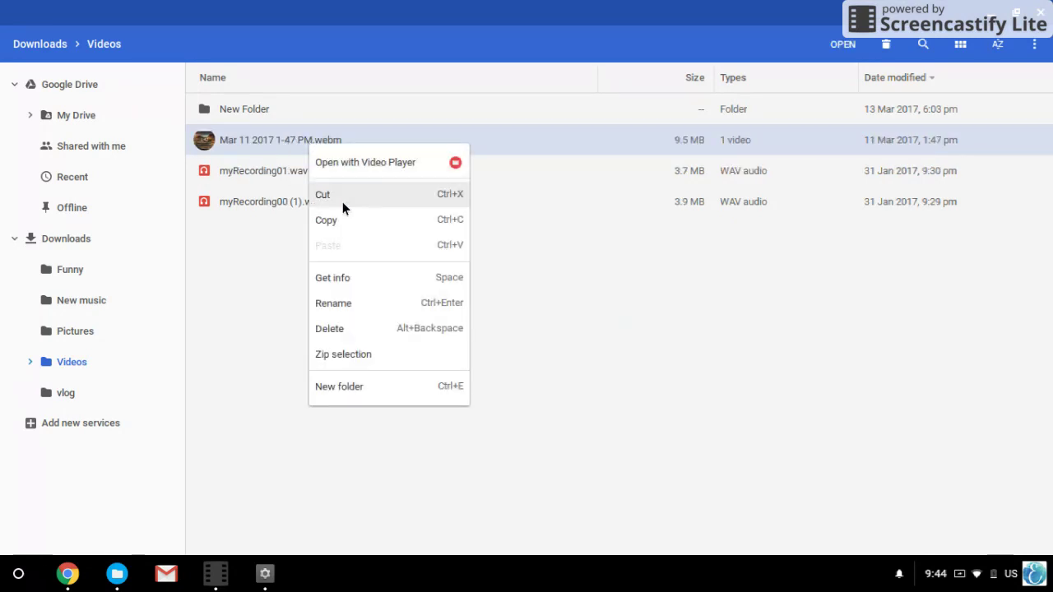
{"action": "left_click", "coordinate": [364, 303]}
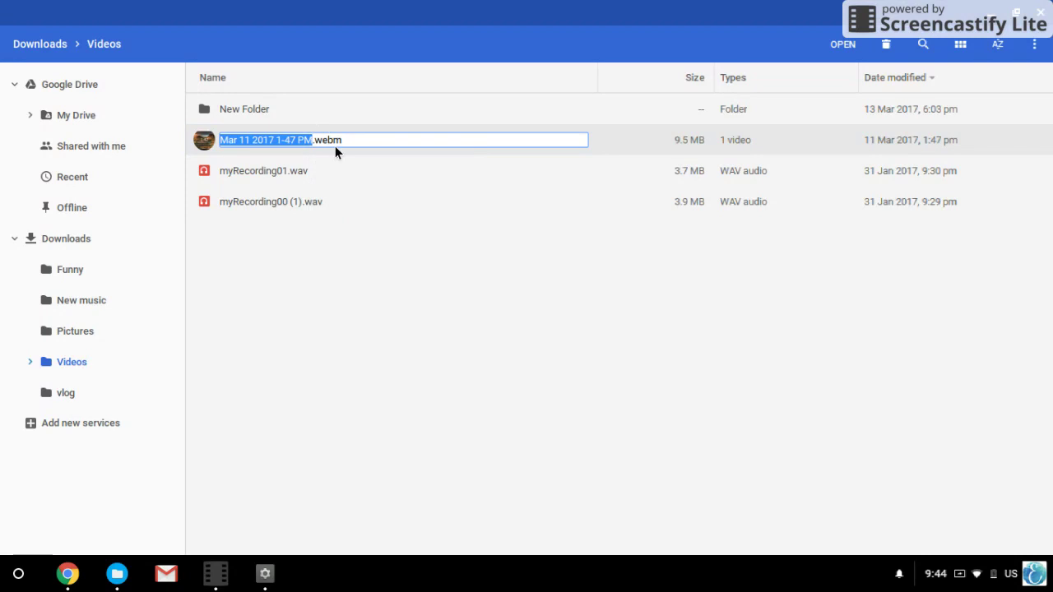
{"action": "key", "text": "Escape"}
Step: Delete the video file "Mar 11 2017 1-47 PM.webm" from the Videos folder
{"action": "right_click", "coordinate": [361, 140]}
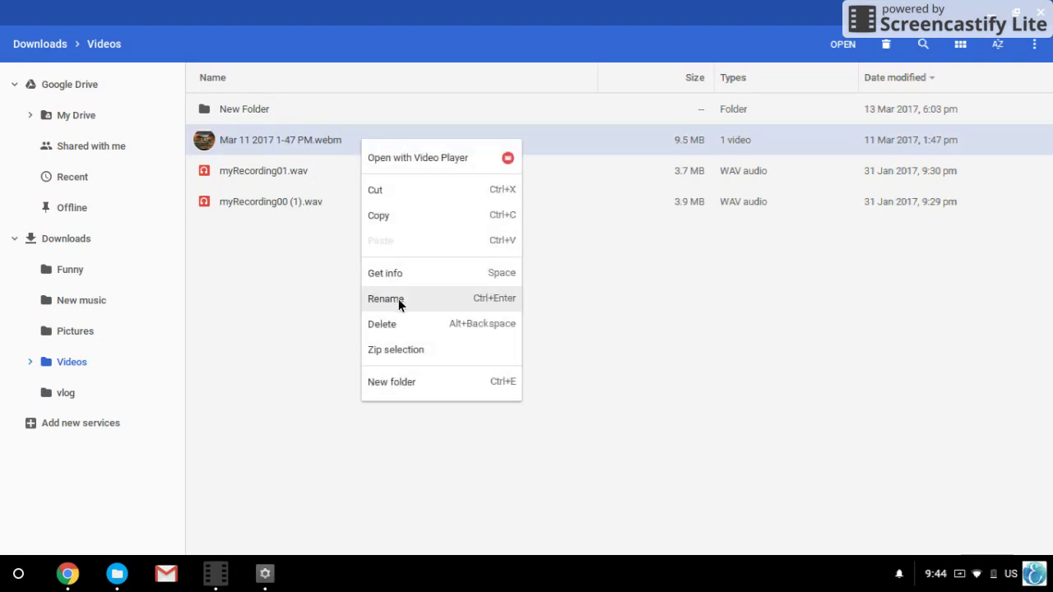
{"action": "left_click", "coordinate": [409, 321]}
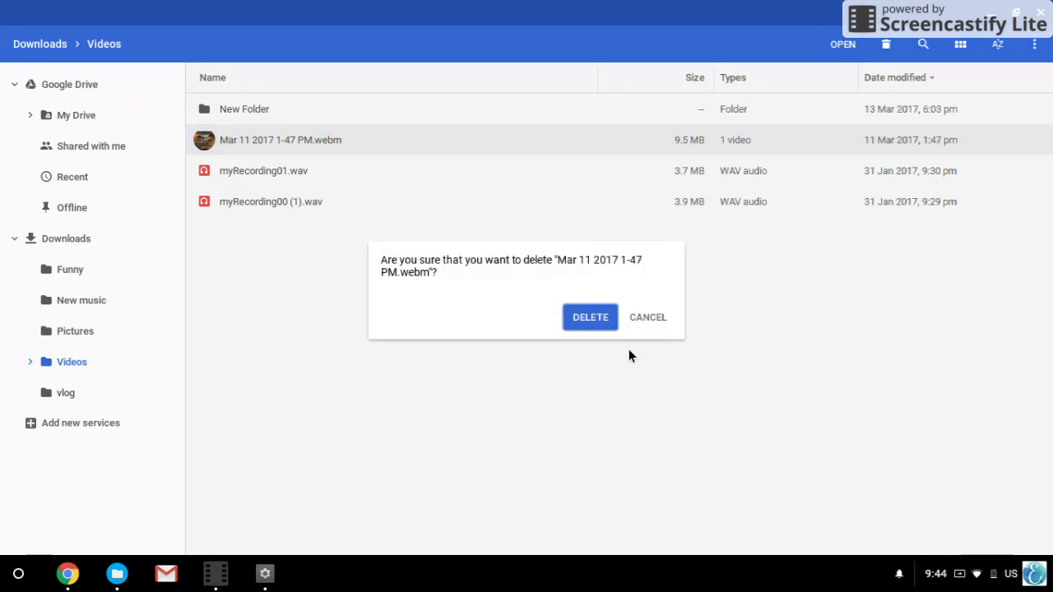
{"action": "left_click", "coordinate": [584, 319]}
Step: Close the file window and delete the temporary Google Drive offline files from storage management
{"action": "left_click", "coordinate": [1041, 11]}
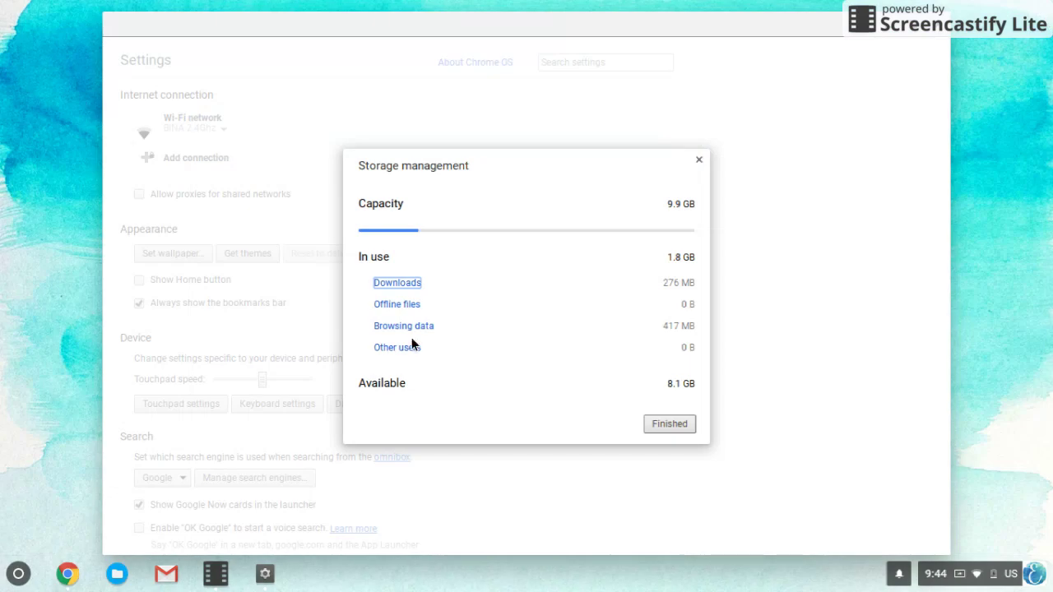
{"action": "left_click", "coordinate": [408, 305]}
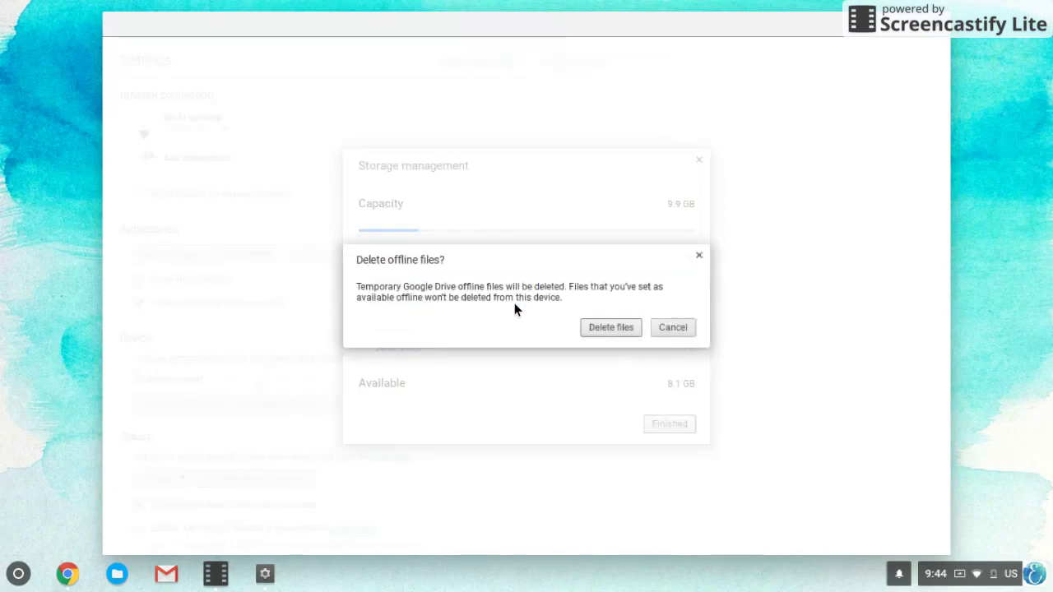
{"action": "left_click", "coordinate": [596, 326]}
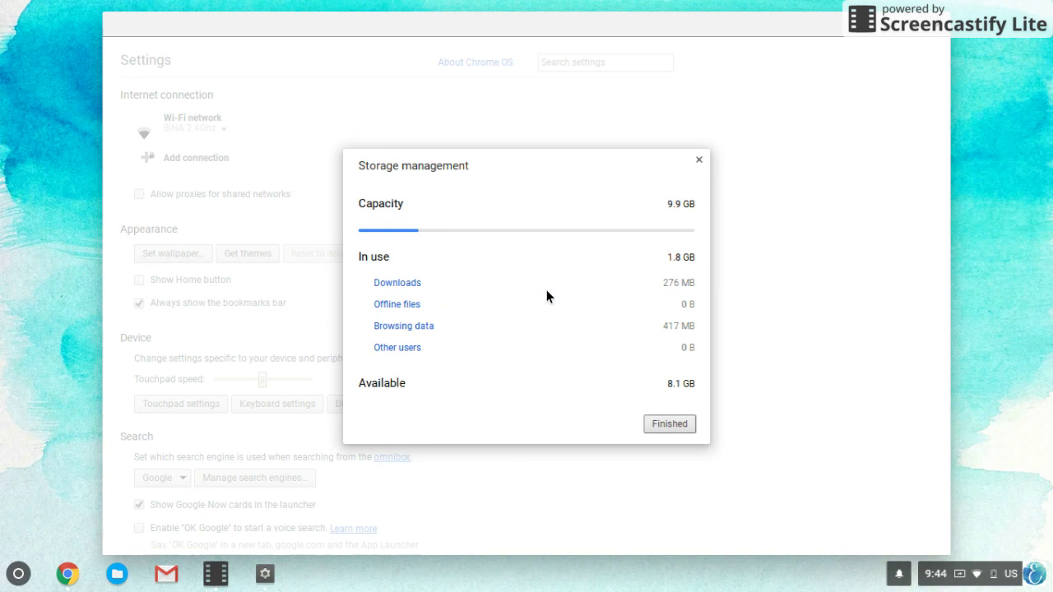
Step: Try restricting sign-in to the listed users in the other users' settings, and remove the restriction again
{"action": "left_click", "coordinate": [415, 350]}
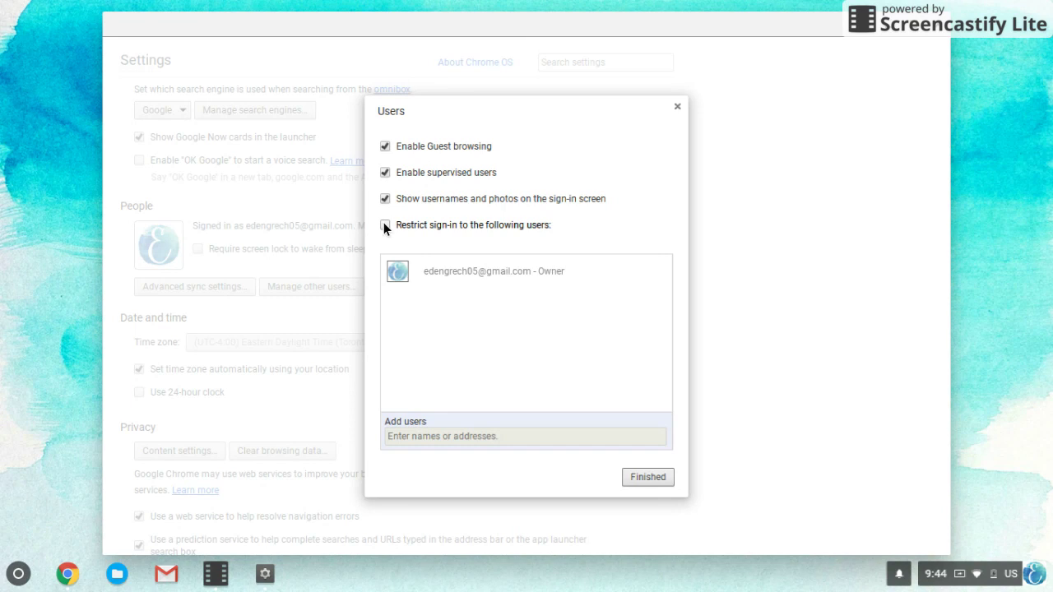
{"action": "left_click", "coordinate": [384, 225]}
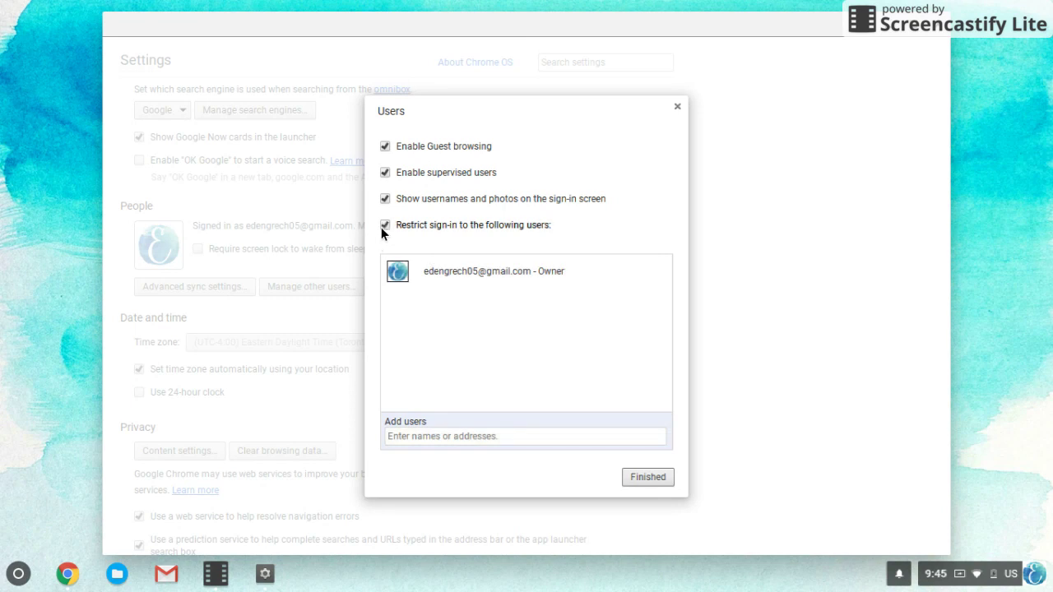
{"action": "left_click", "coordinate": [384, 226]}
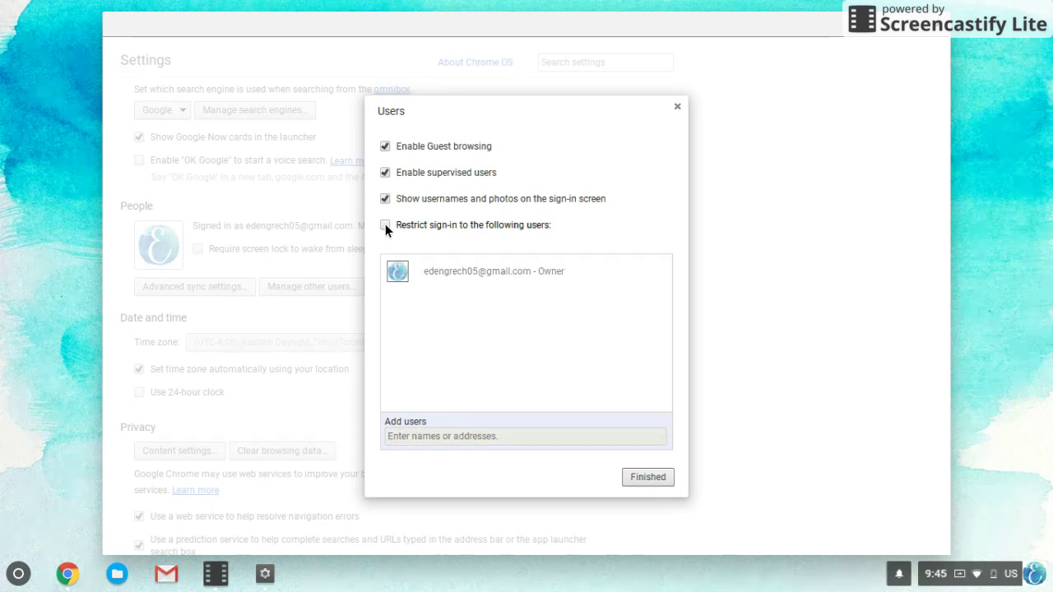
{"action": "left_click", "coordinate": [639, 477]}
Step: Review the storage breakdown in storage management once more and close the settings window
{"action": "scroll", "coordinate": [357, 302], "scroll_direction": "up", "scroll_amount": 5}
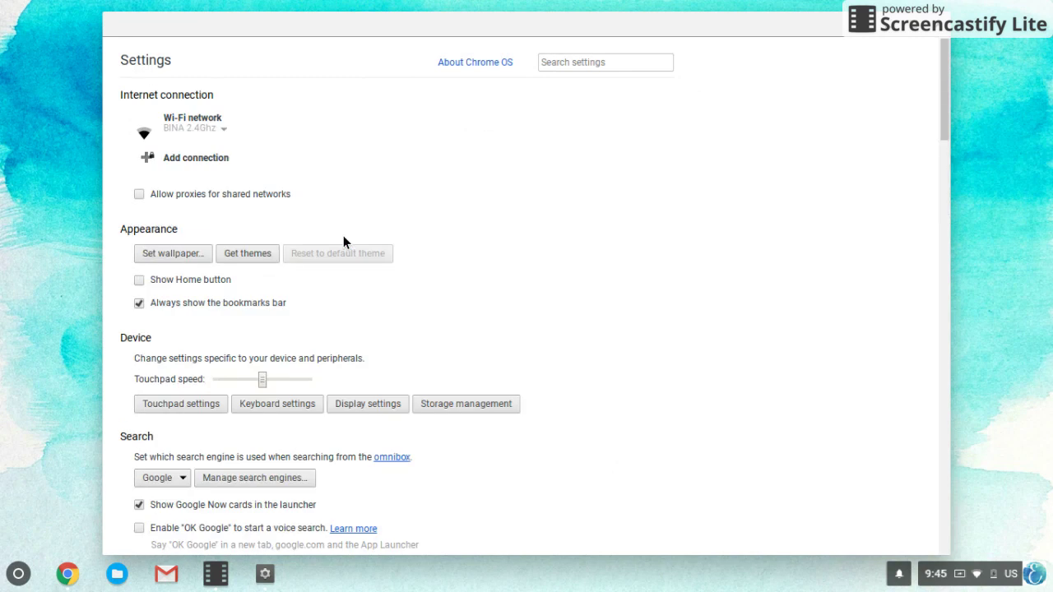
{"action": "left_click", "coordinate": [467, 402]}
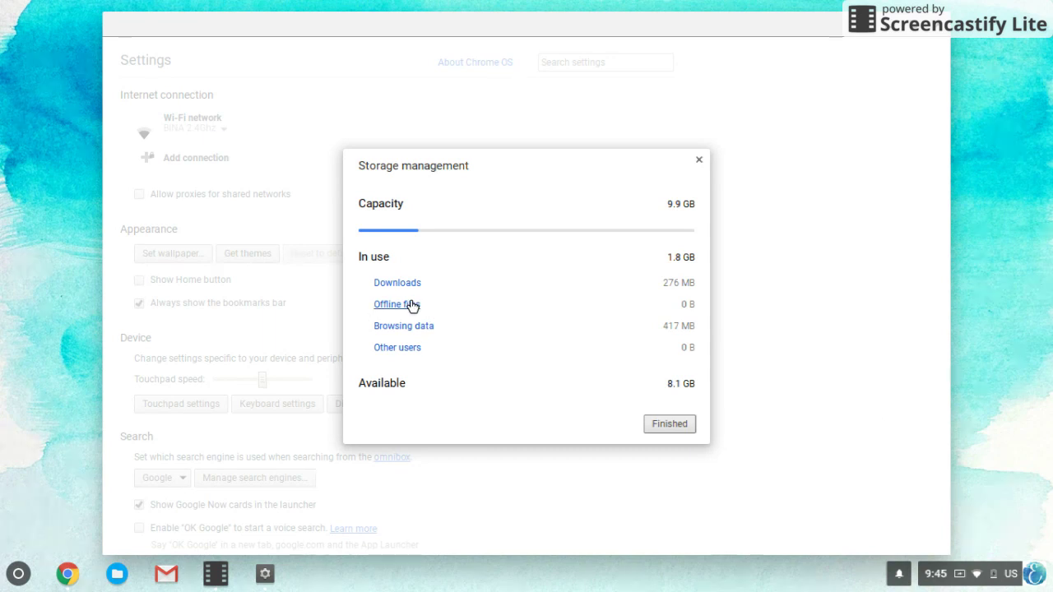
{"action": "left_click", "coordinate": [676, 423]}
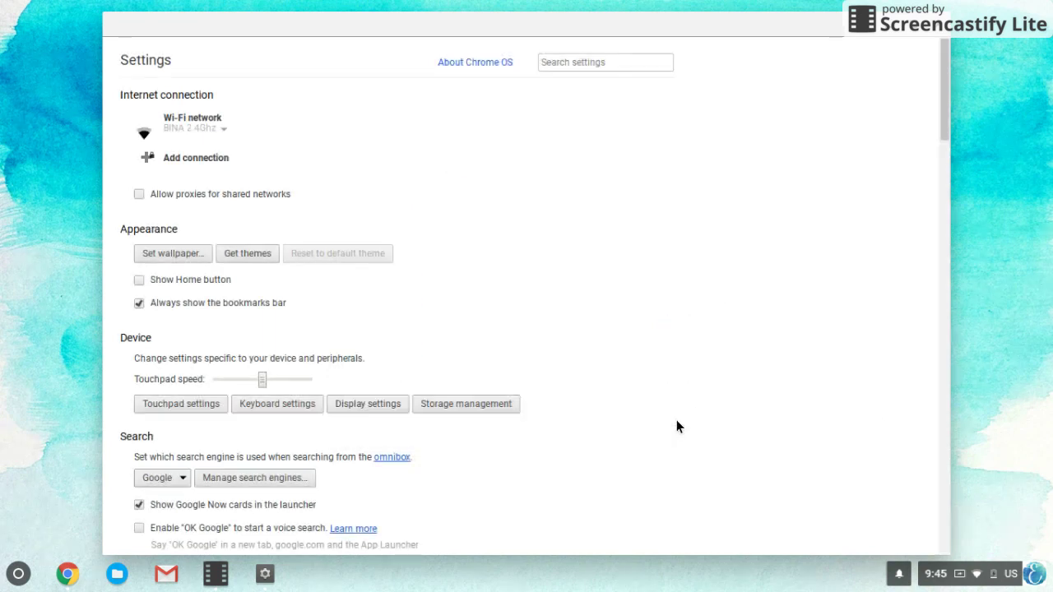
{"action": "scroll", "coordinate": [497, 292], "scroll_direction": "down", "scroll_amount": 3}
{"action": "scroll", "coordinate": [498, 293], "scroll_direction": "up", "scroll_amount": 3}
{"action": "scroll", "coordinate": [497, 292], "scroll_direction": "down", "scroll_amount": 3}
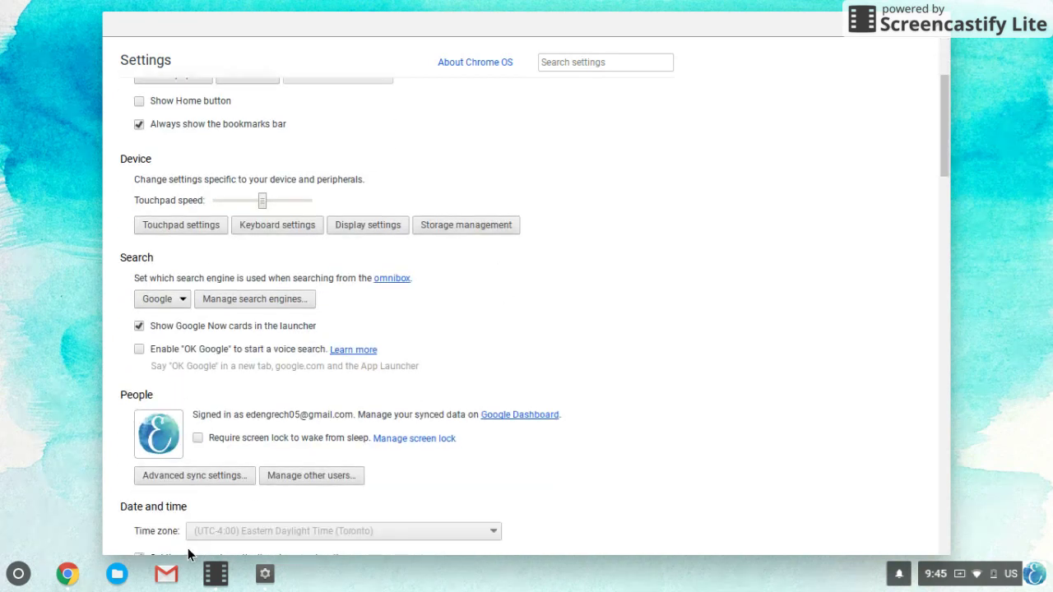
{"action": "left_click", "coordinate": [942, 25]}
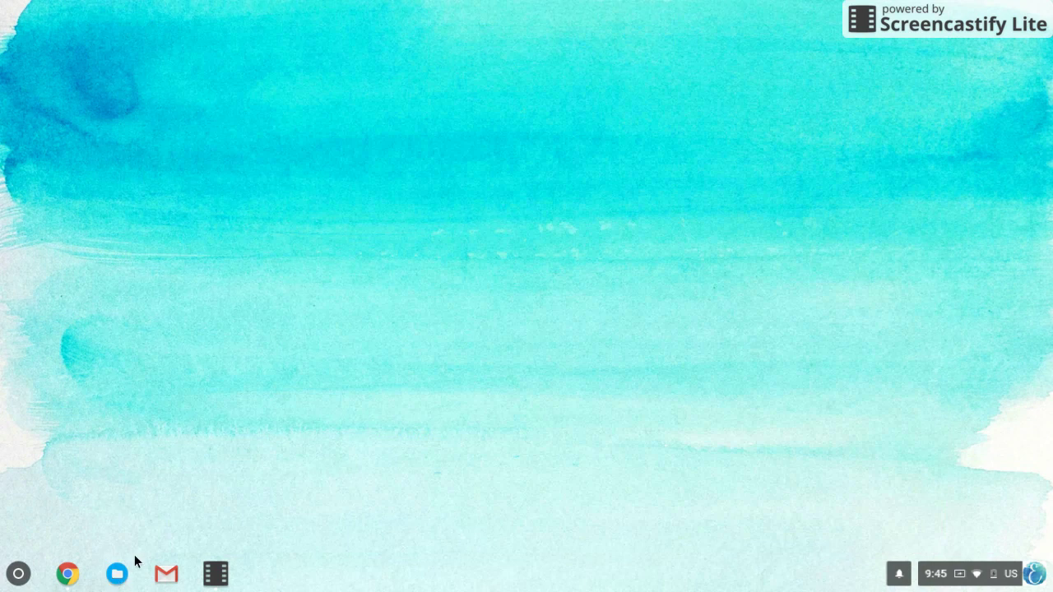
Step: Open the Files app, delete all five files from the Funny folder in Downloads, and close the file window
{"action": "left_click", "coordinate": [118, 574]}
{"action": "left_click", "coordinate": [119, 575]}
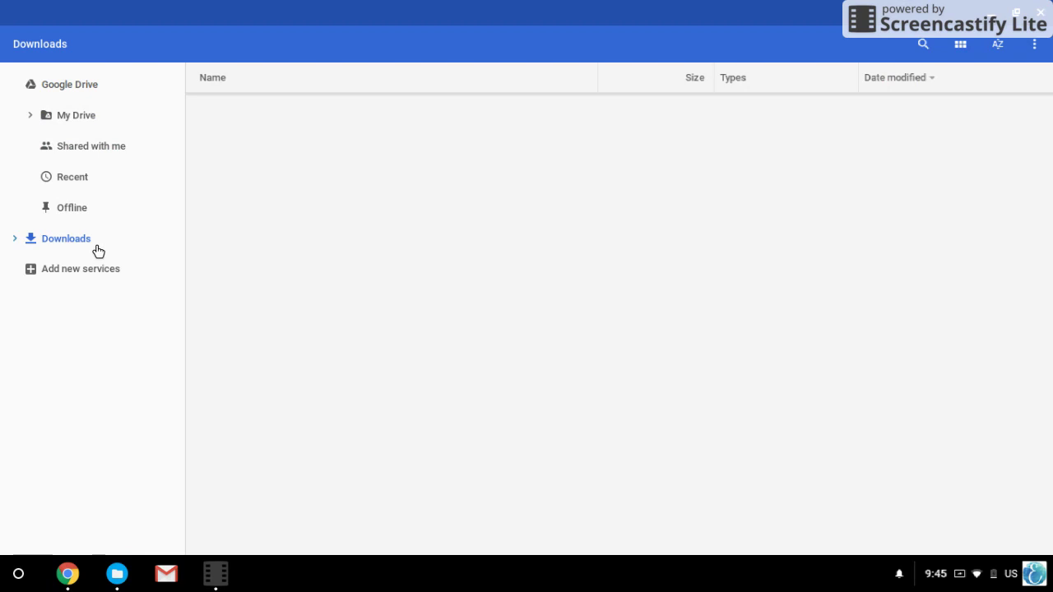
{"action": "left_click", "coordinate": [232, 232]}
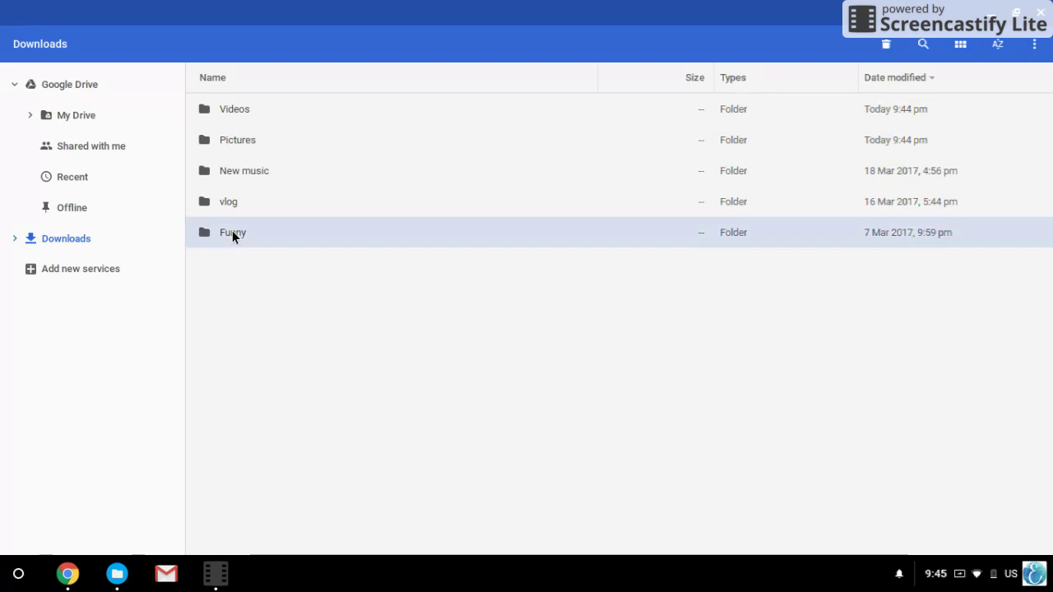
{"action": "double_click", "coordinate": [232, 232]}
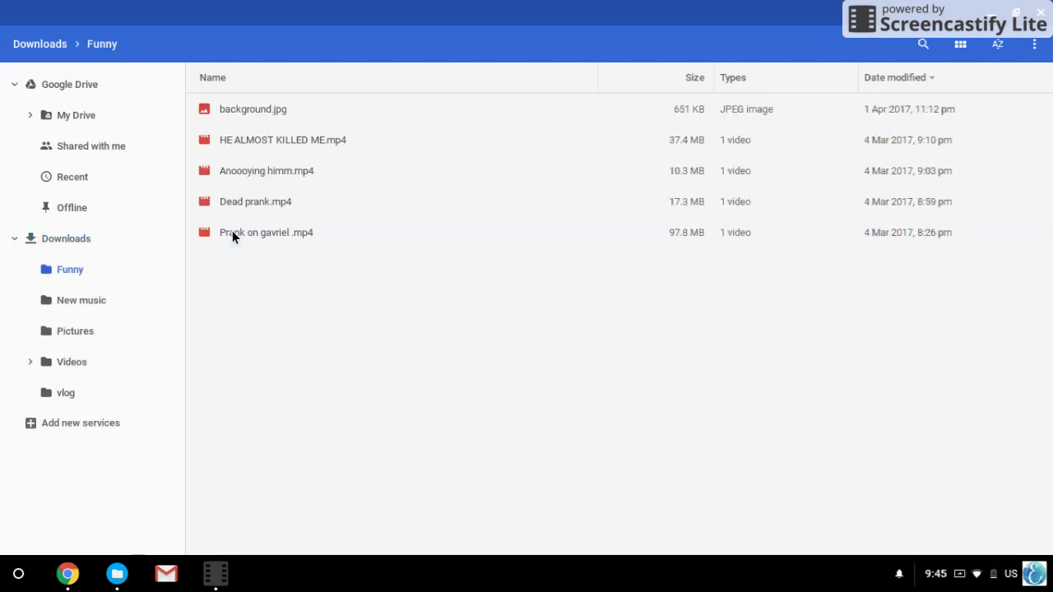
{"action": "left_click_drag", "start_coordinate": [316, 275], "coordinate": [332, 79]}
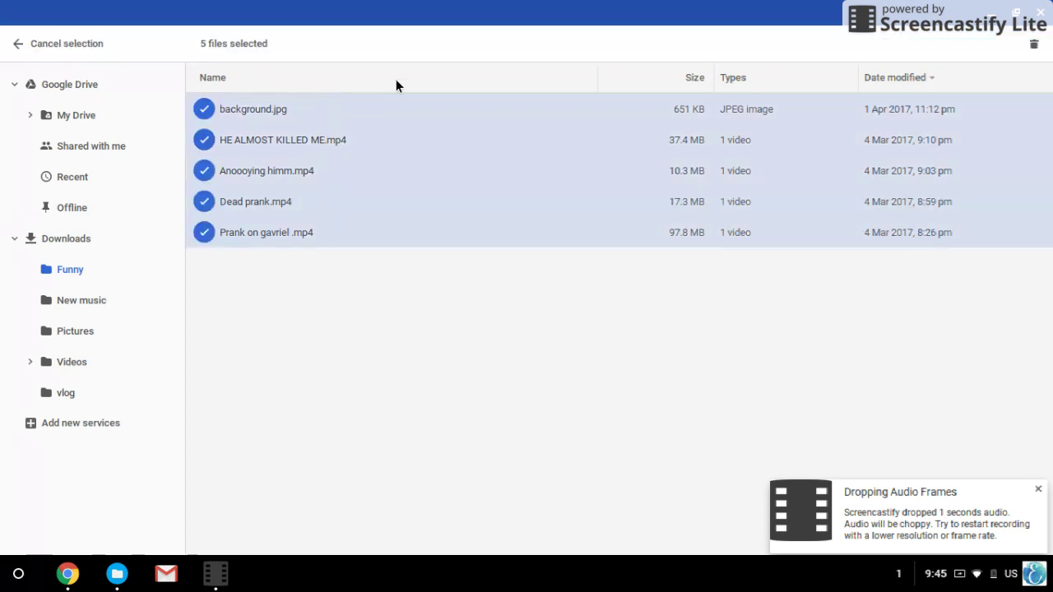
{"action": "left_click", "coordinate": [1034, 43]}
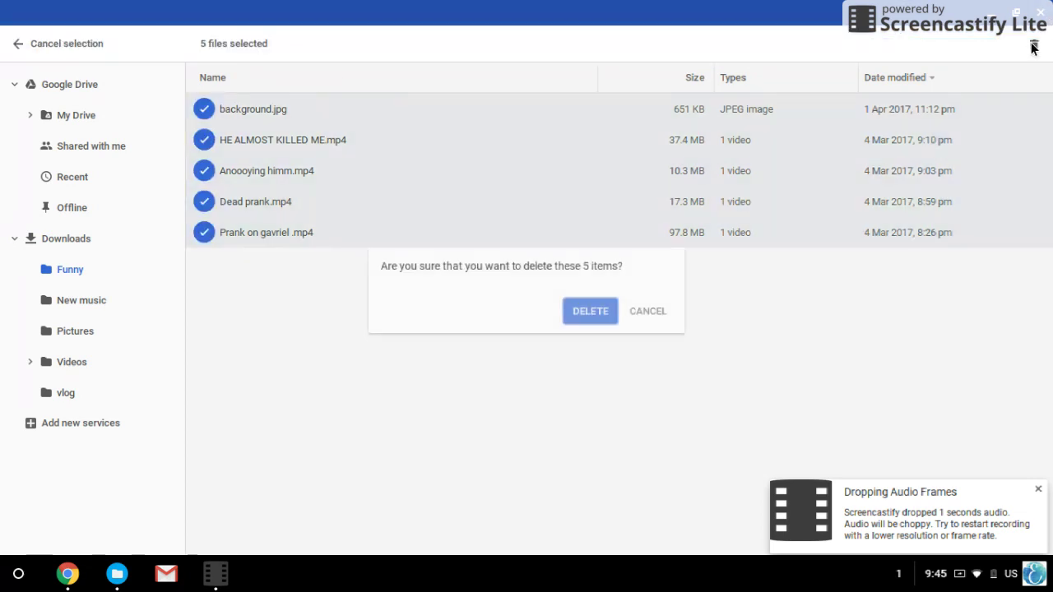
{"action": "left_click", "coordinate": [603, 316]}
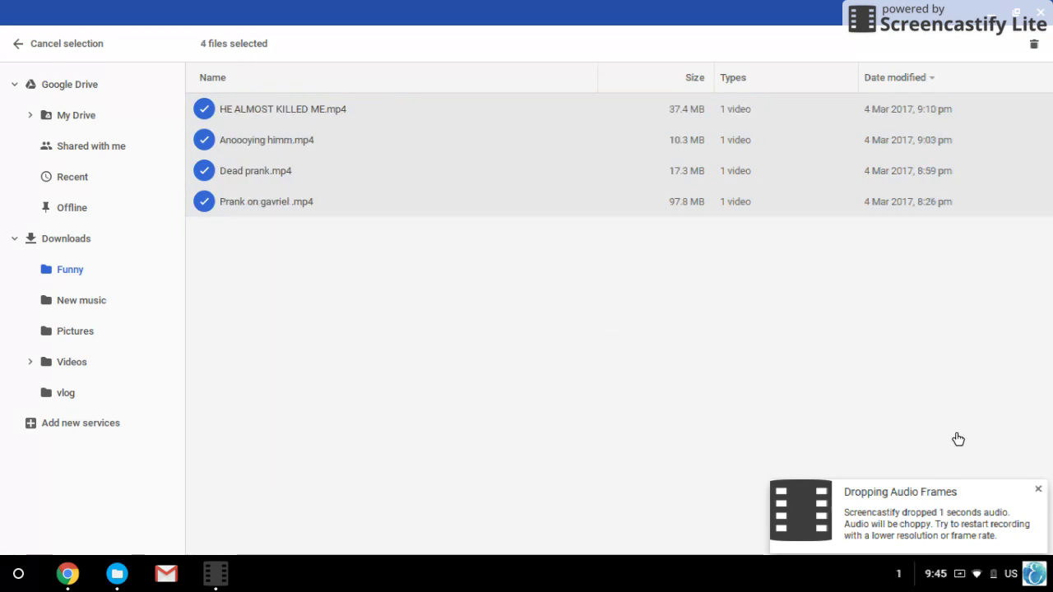
{"action": "left_click", "coordinate": [1041, 11]}
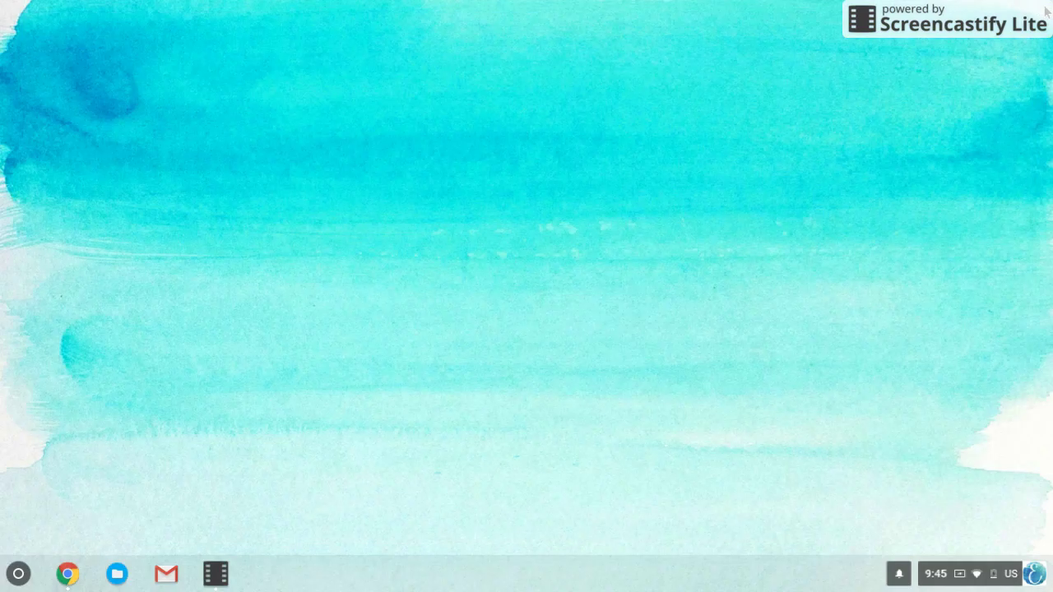
{"action": "right_click", "coordinate": [357, 259]}
{"action": "left_click", "coordinate": [560, 87]}
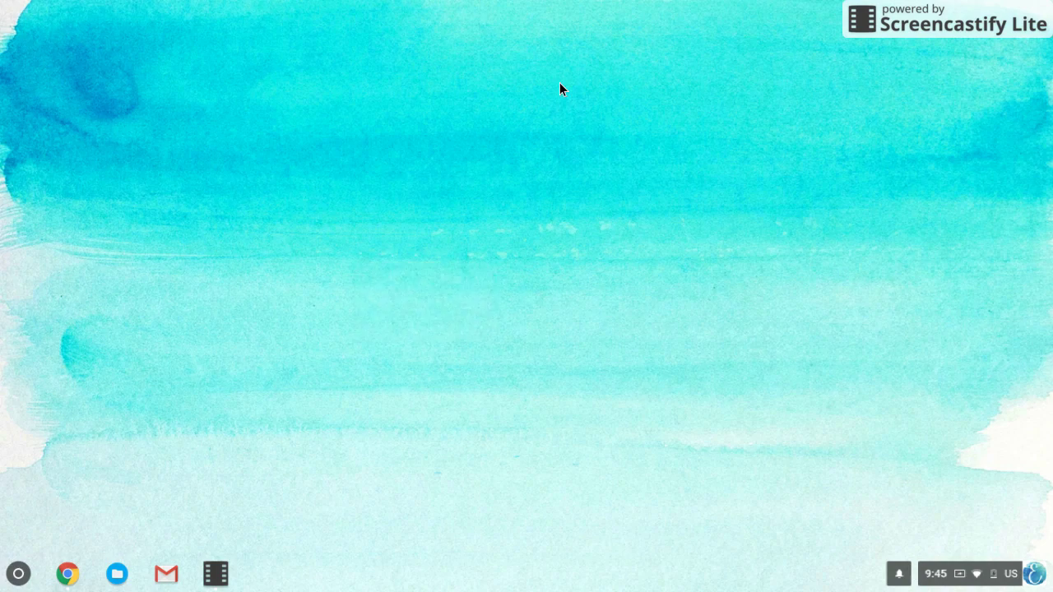
Step: Open a Chrome browser window and mark today's focus "EAT!" as completed on the new tab page
{"action": "left_click", "coordinate": [66, 574]}
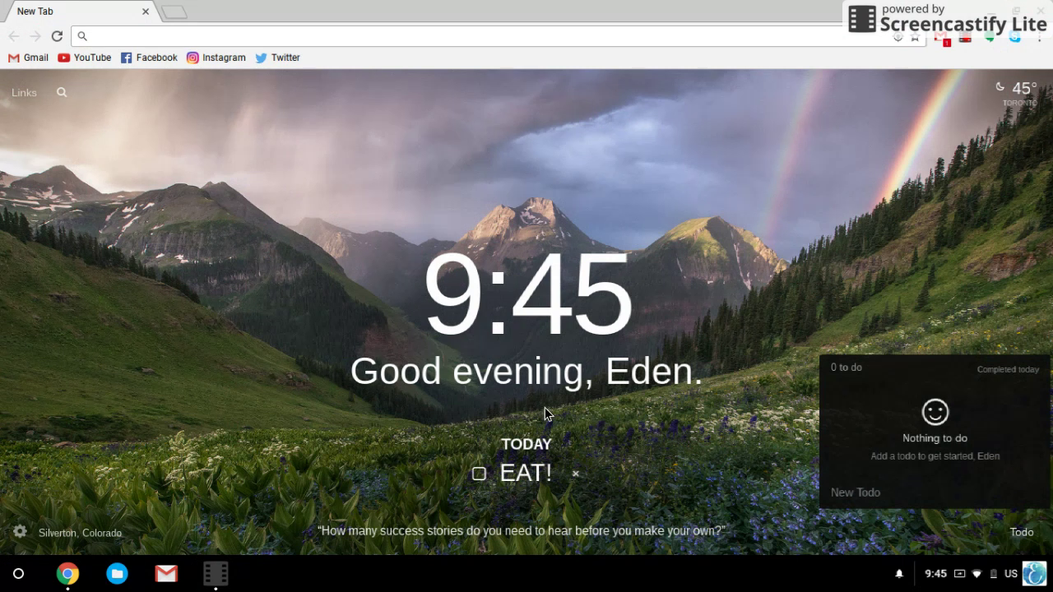
{"action": "left_click", "coordinate": [478, 475]}
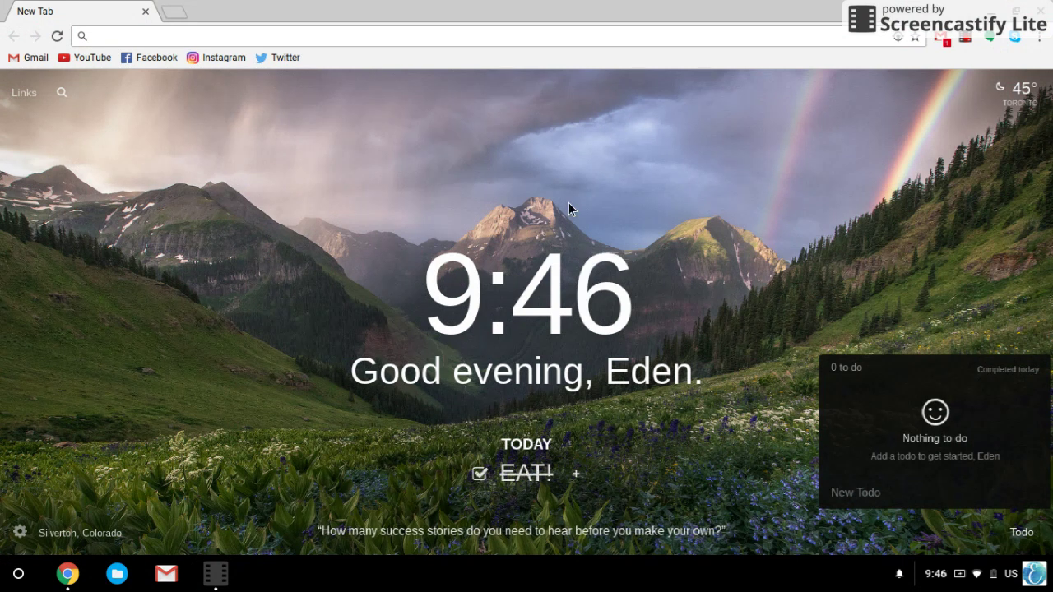